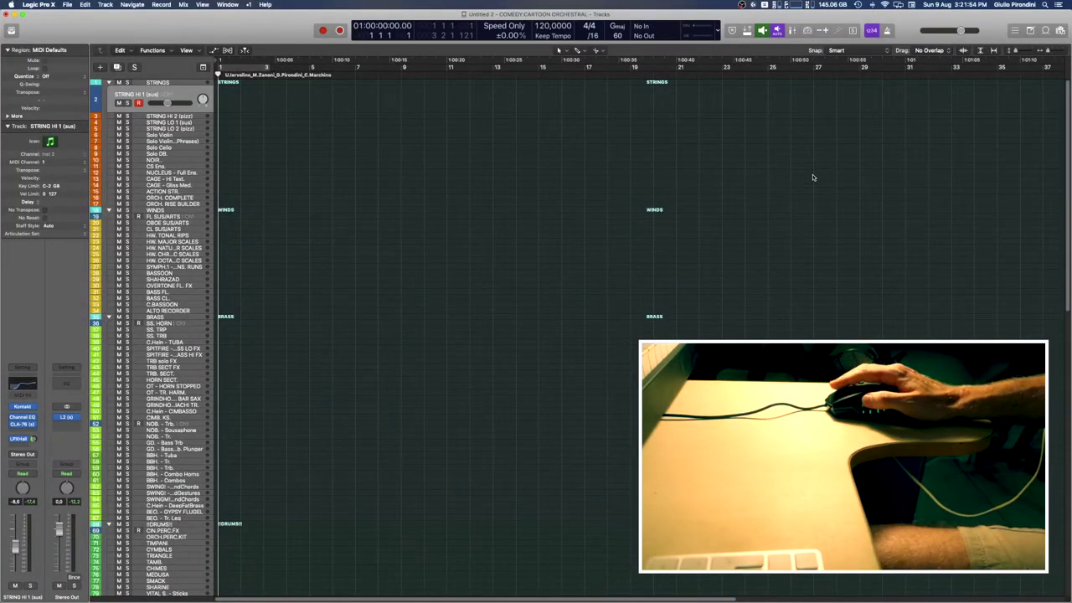
- View the Piano Roll for the STRING HI 1 (sus) track and return to the Tracks window
key("super+4")
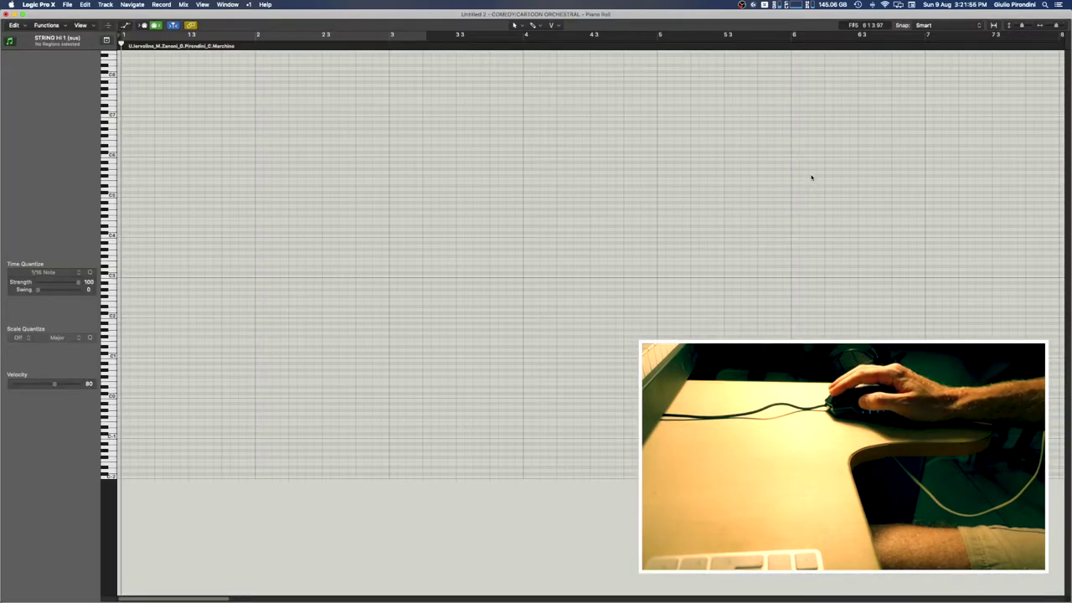
key("super+w")
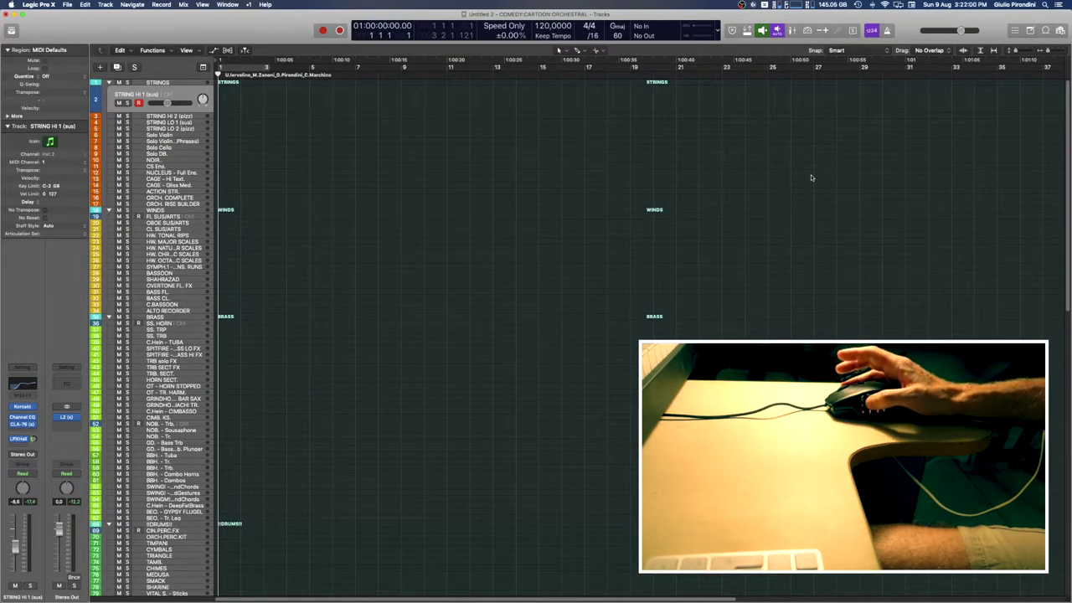
- Create an empty one-bar region at bar 1 of the STRING HI 1 (sus) track and repeat it five times
double_click(230, 98)
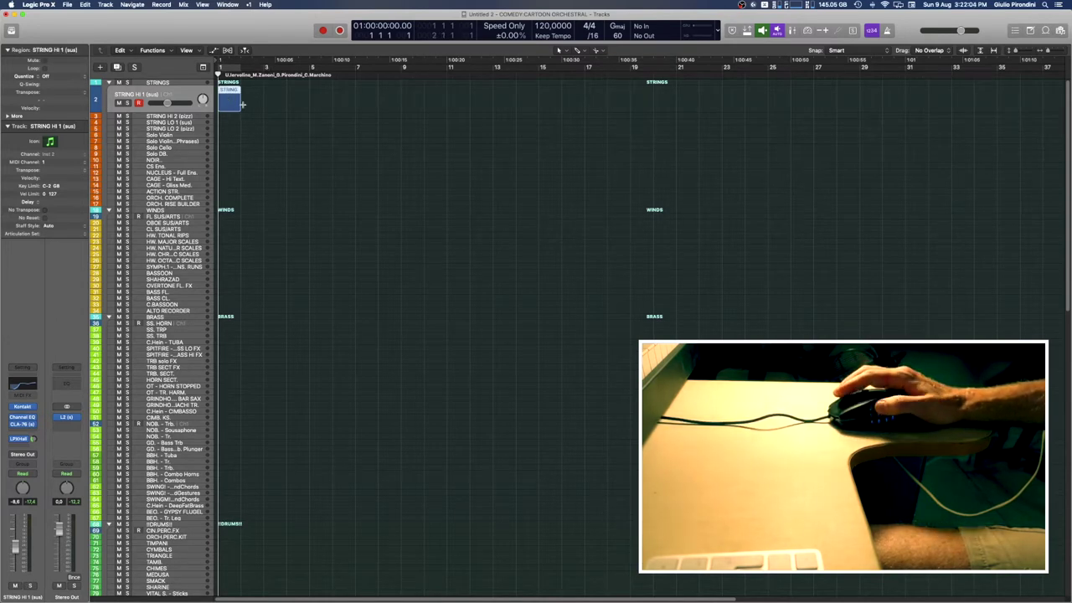
key("super+r")
key("super+r")
key("super+r")
key("super+r")
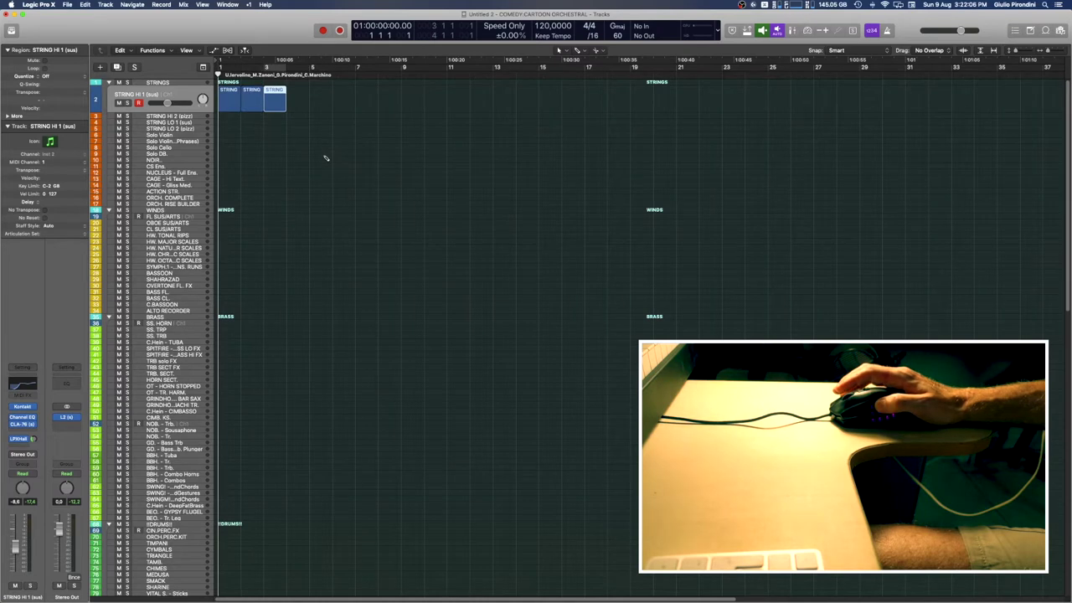
key("super+r")
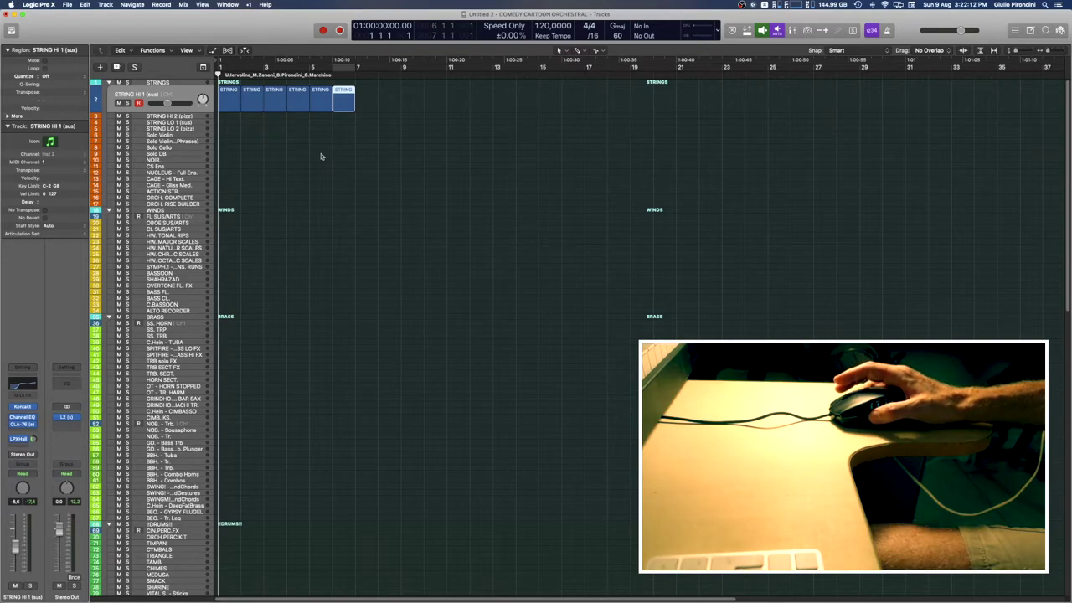
- Add two short notes, E6 and B5, to the bar 6 region in the Piano Roll and split each in two
key("super+4")
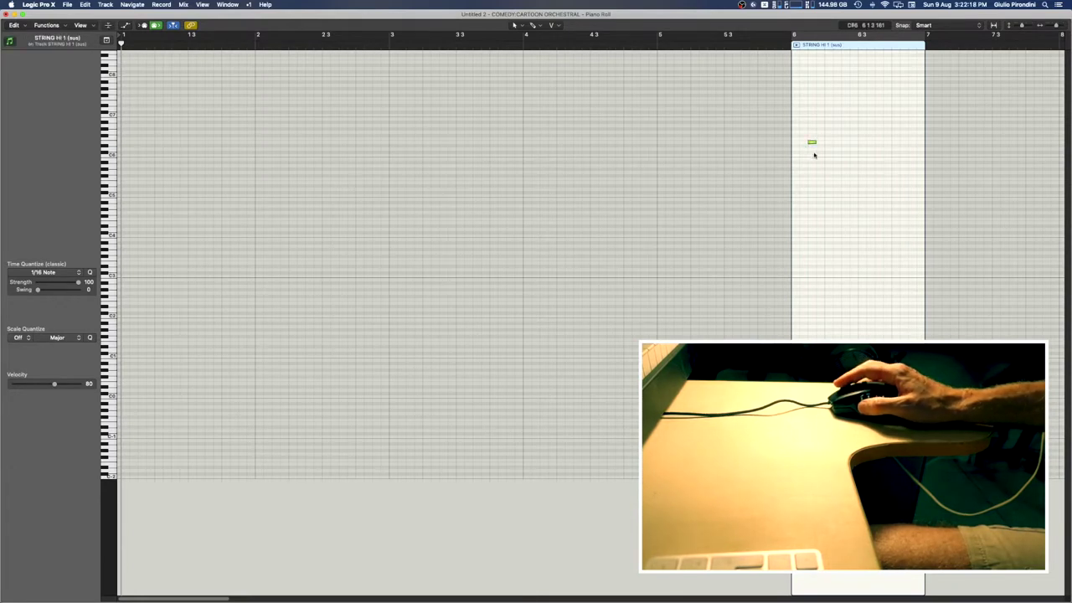
left_click(843, 158)
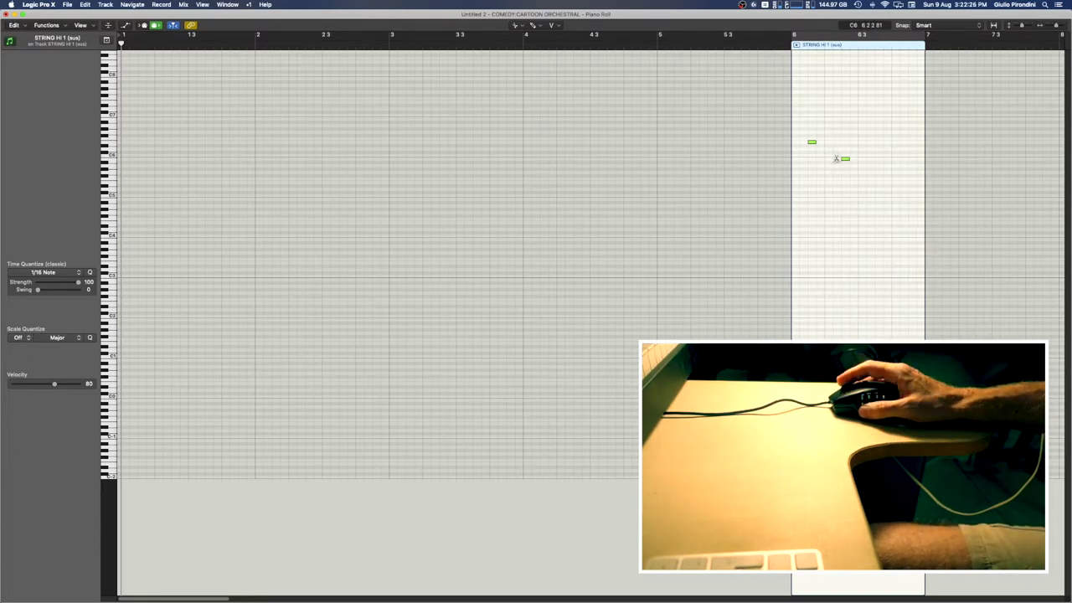
scroll(833, 151, "up", 5)
left_click(835, 143)
left_click(921, 150)
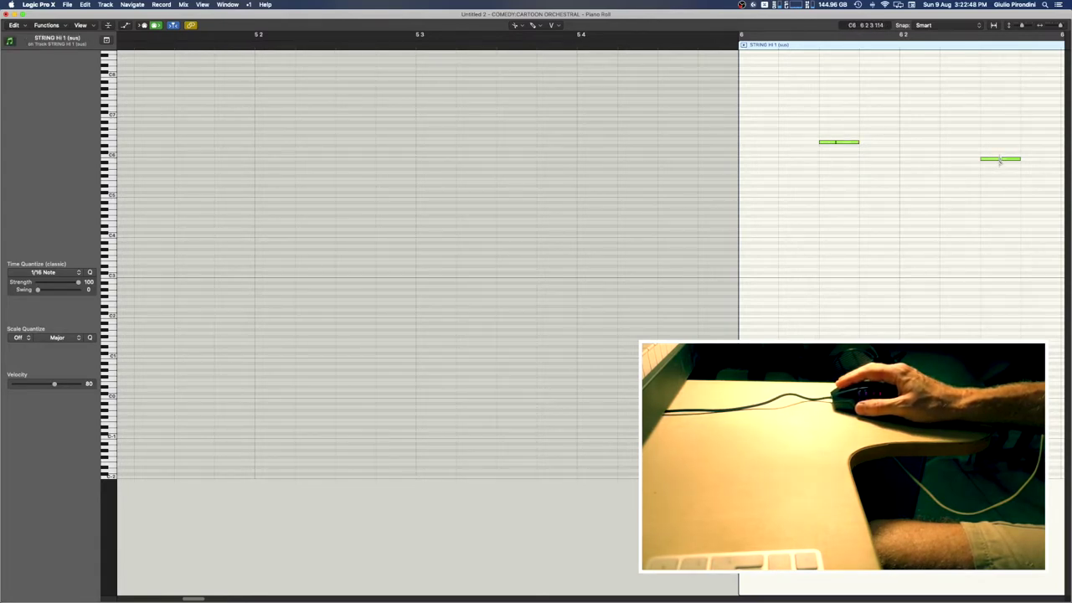
left_click(999, 160)
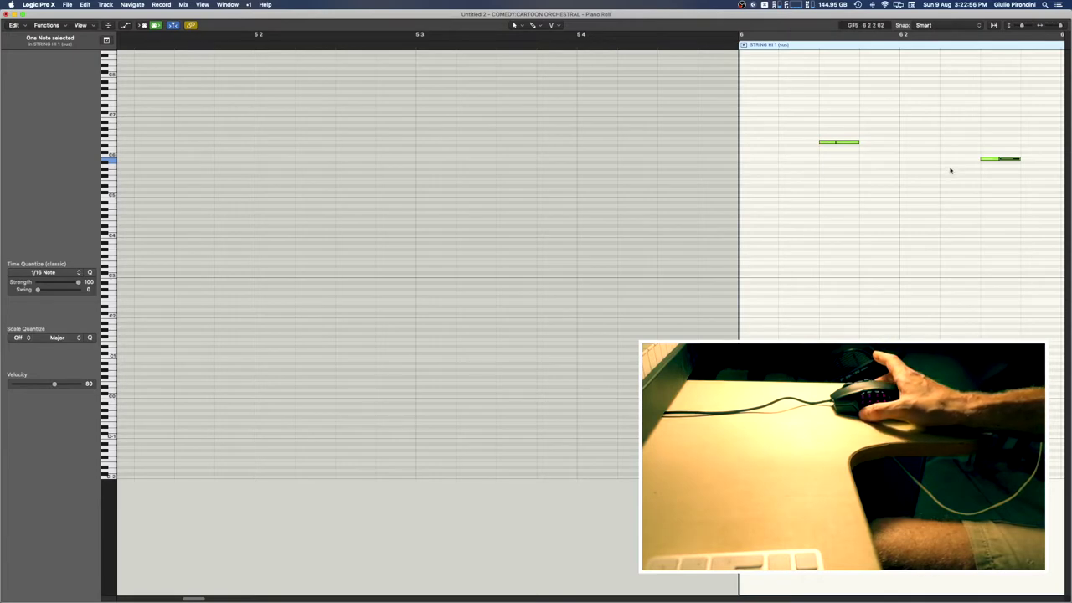
- Shift all the notes in the region slightly later in time and quantize them to 1/16 notes
key("super+a")
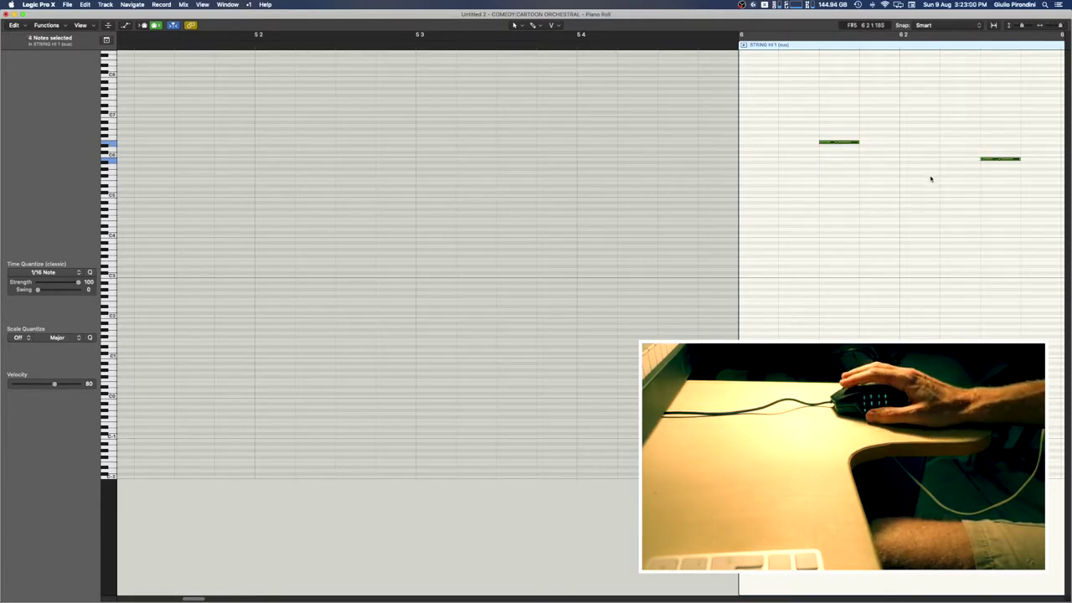
left_click_drag(854, 143, 863, 144)
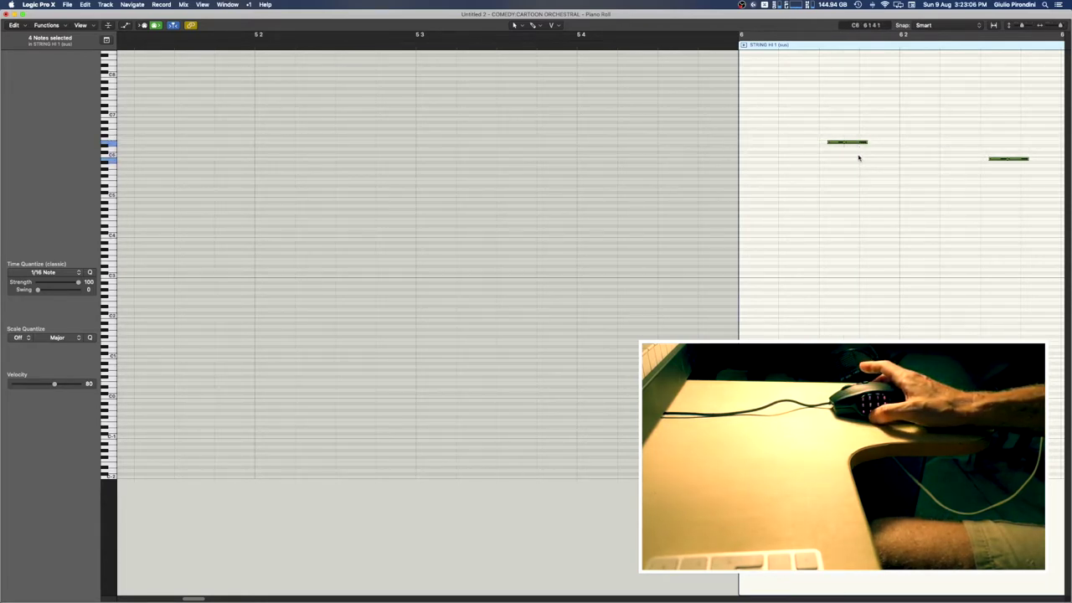
key("super+z")
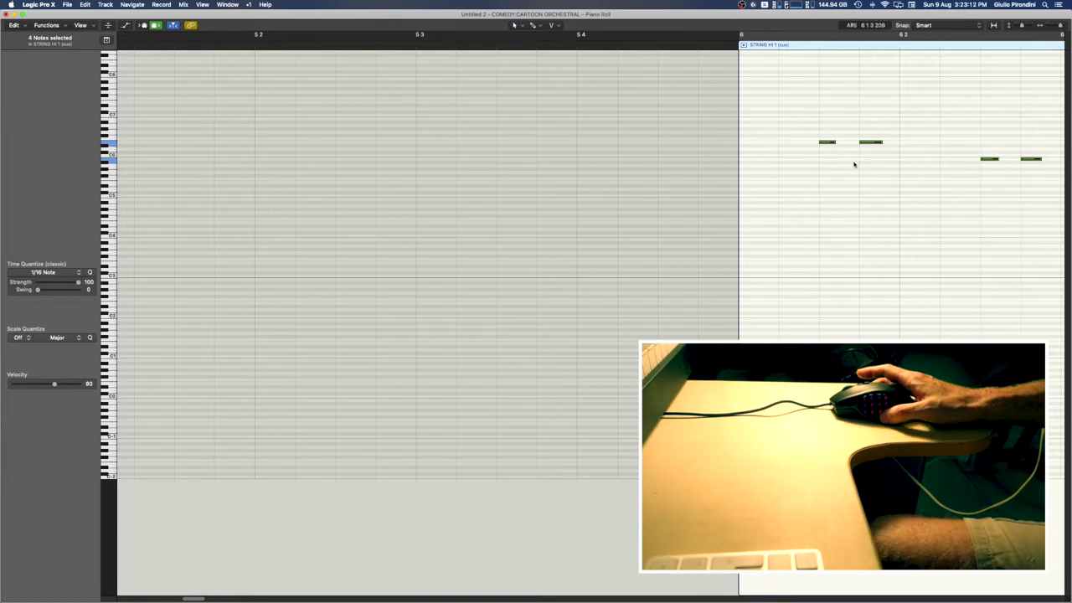
- Transpose the selected notes up and down by octaves and bring them back to their starting pitch
key("alt+shift+Up")
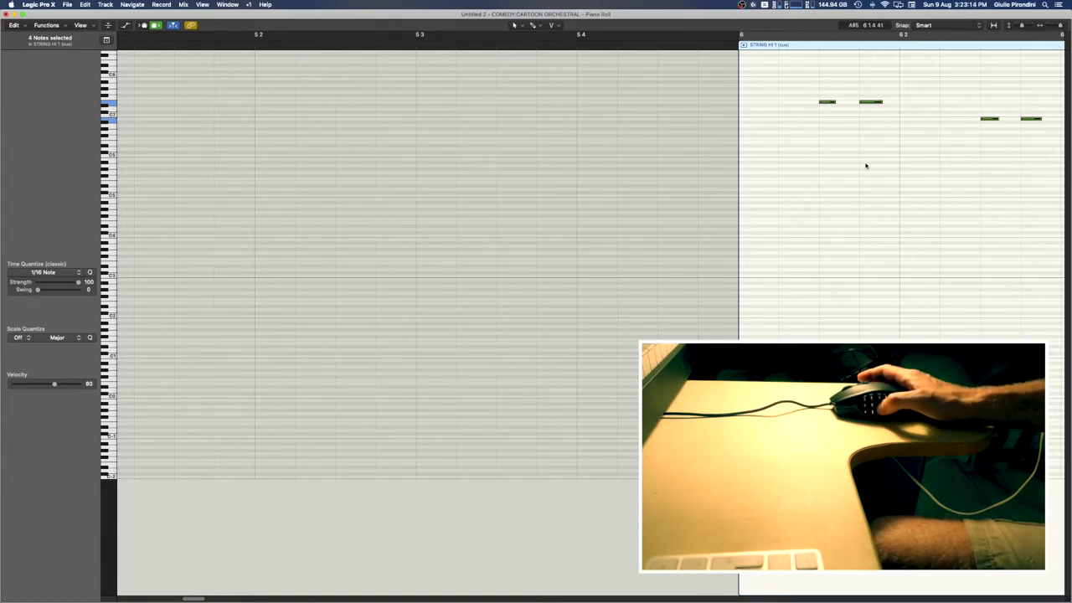
key("alt+shift+Down")
key("alt+shift+Down")
key("alt+shift+Down")
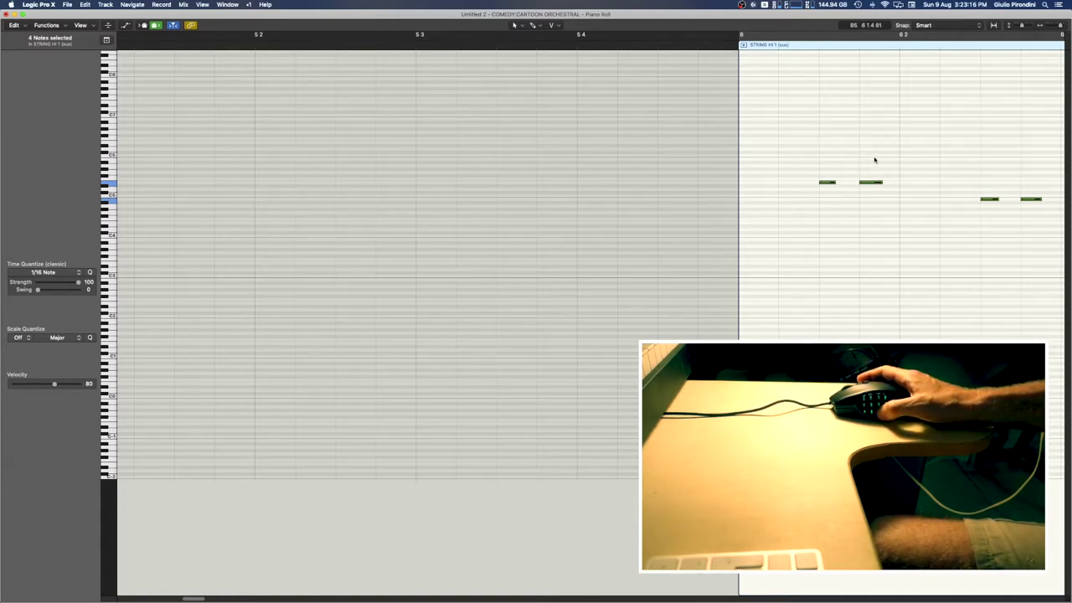
key("alt+shift+Up")
key("alt+shift+Up")
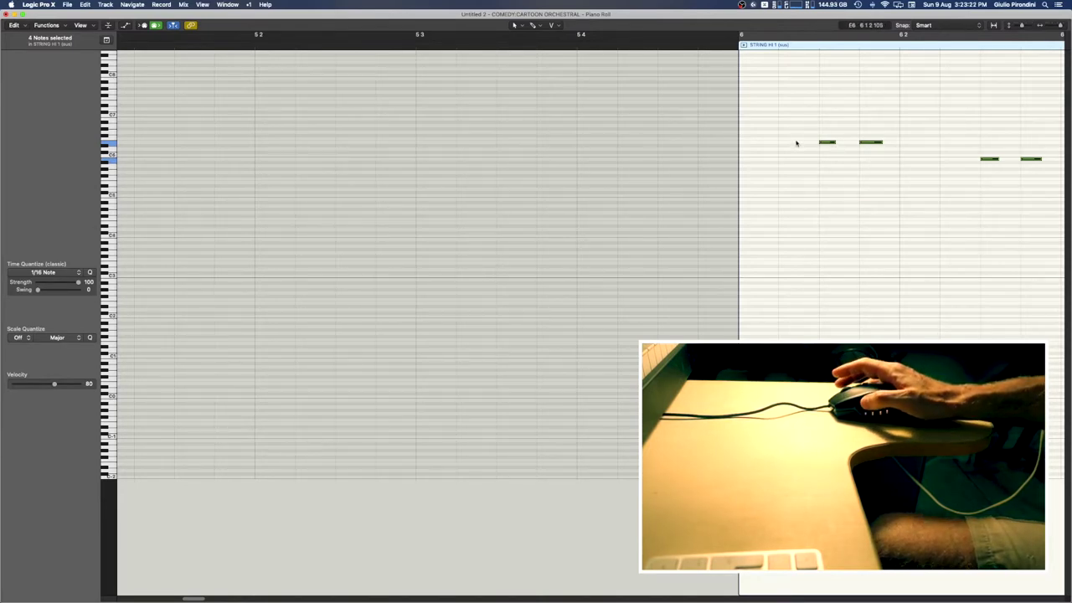
- Return to the Tracks window, play from about bar 7, and capture the performed notes as a region on STRING HI 1 (sus)
key("super+w")
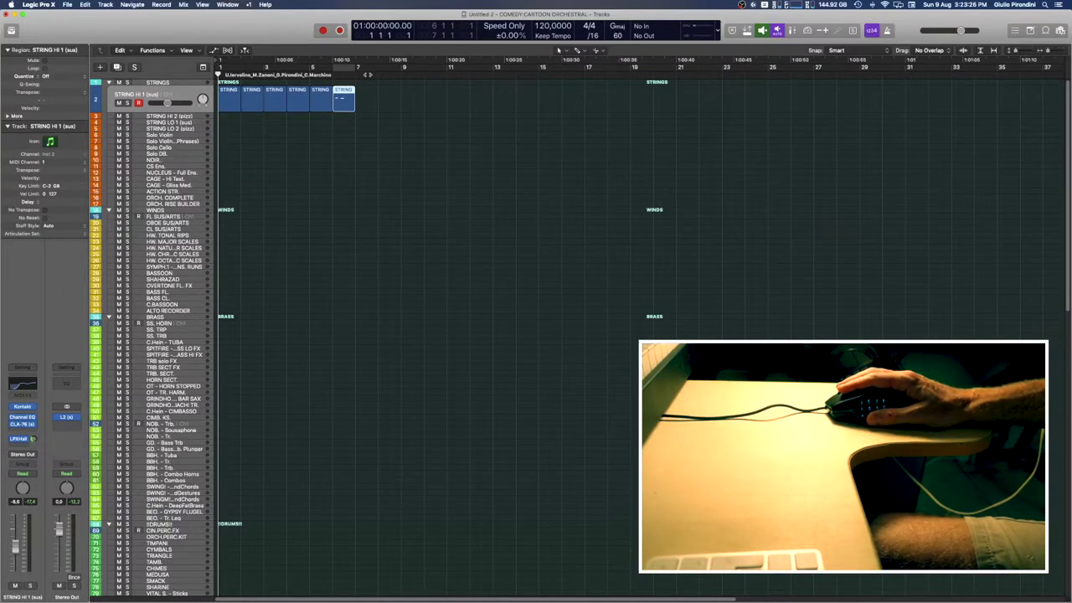
left_click(367, 74)
key("space")
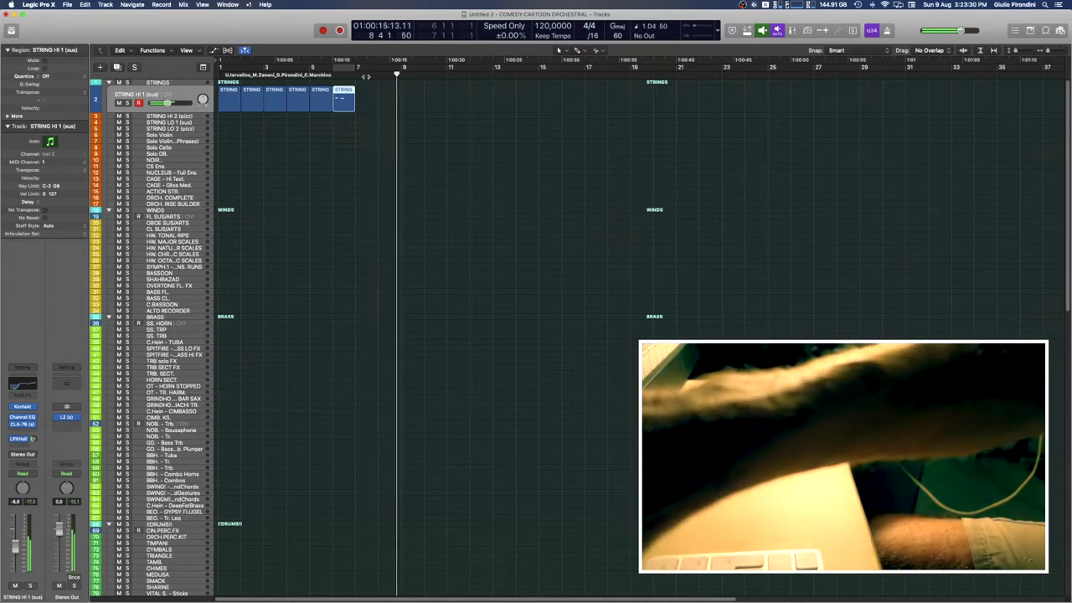
key("space")
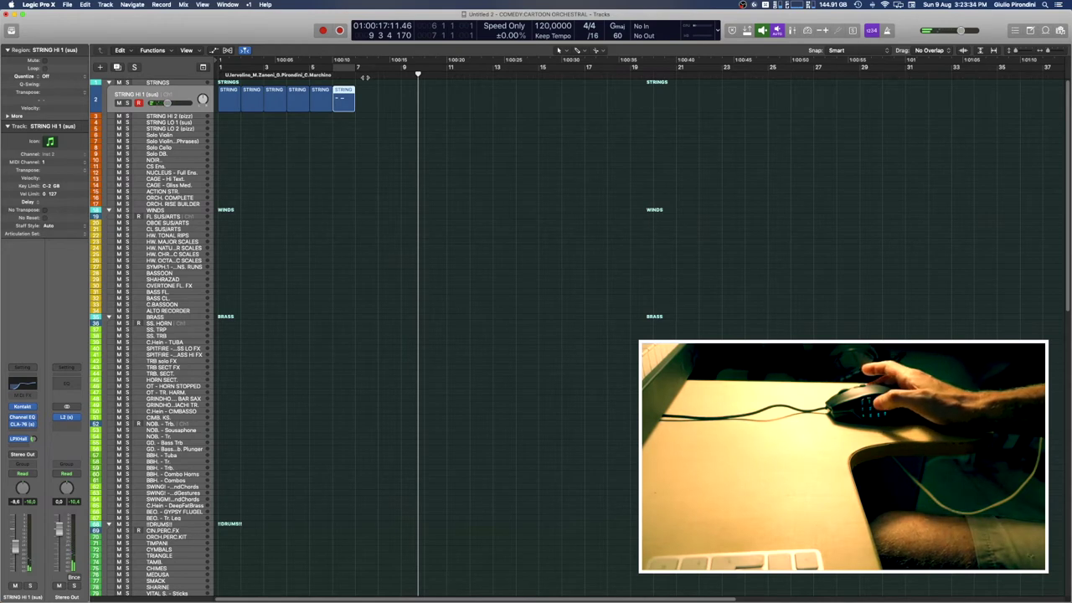
key("shift+r")
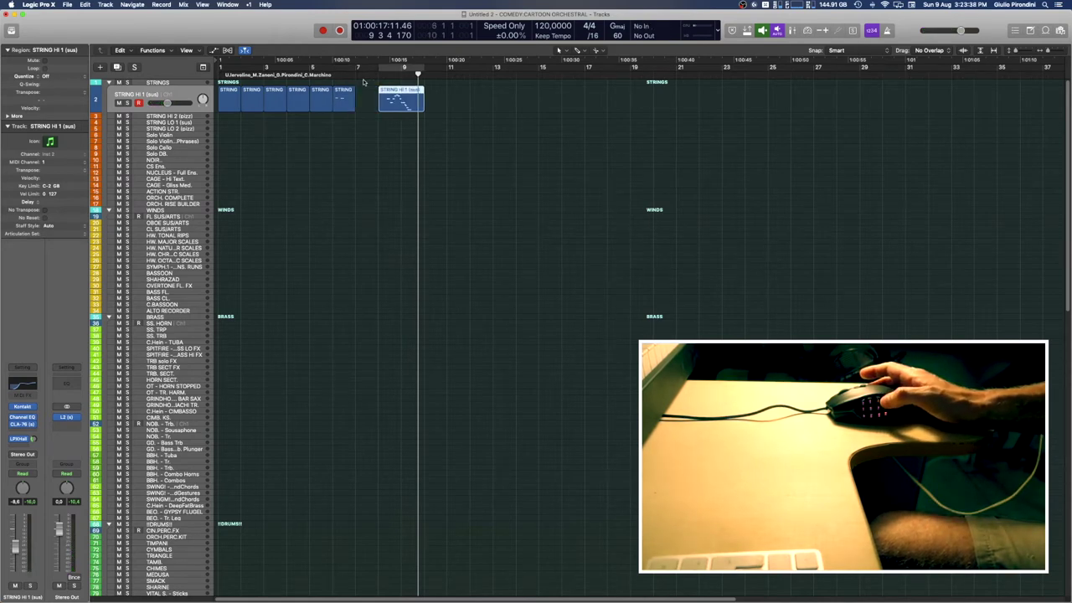
- Open the Bounce Regions In Place settings for the captured region and cancel them
key("ctrl+b")
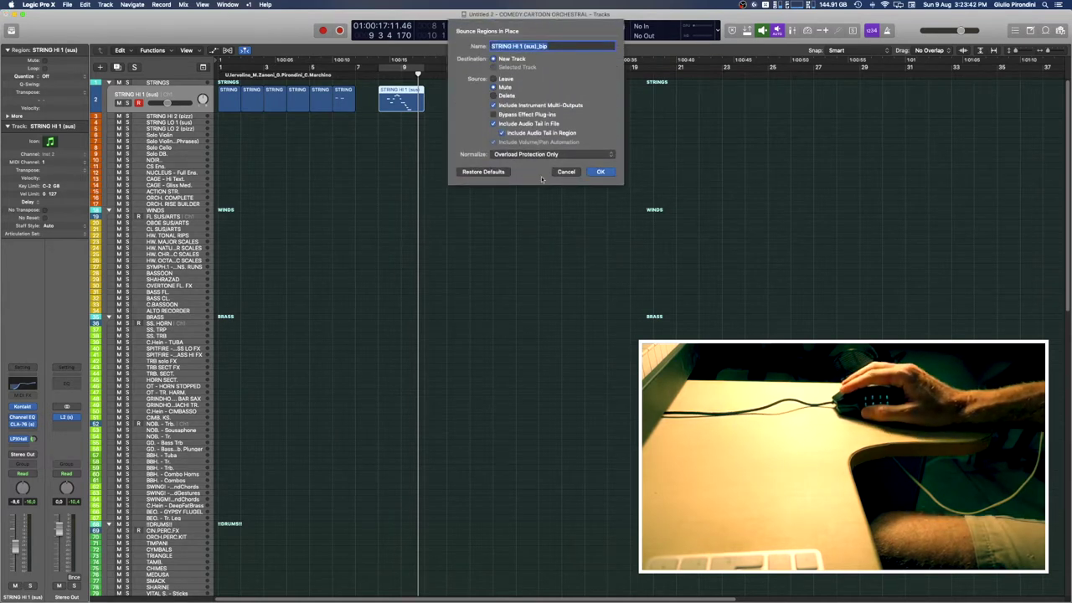
left_click(567, 172)
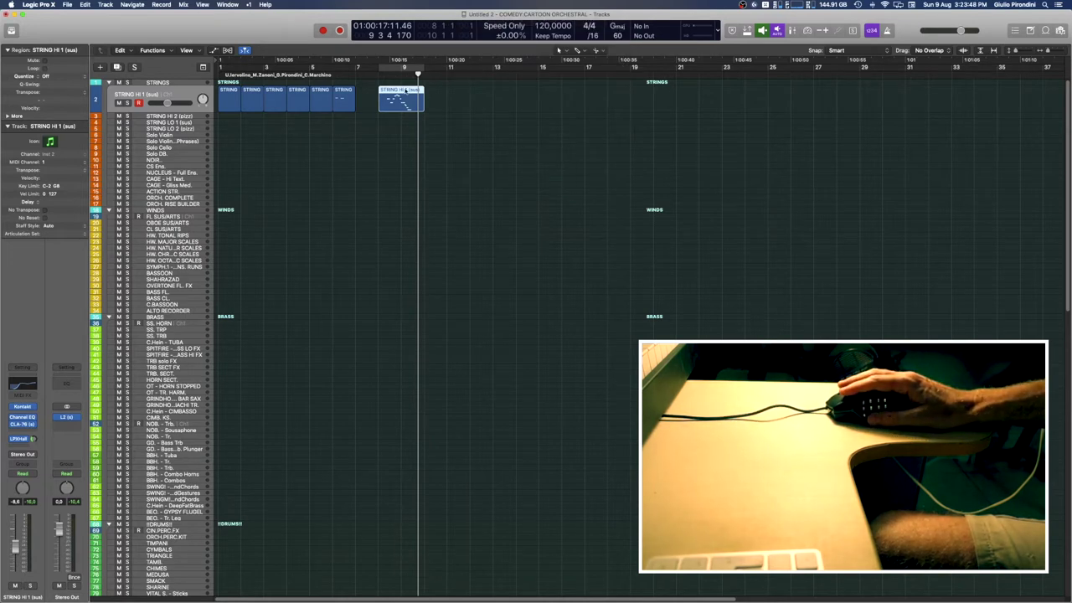
- Move the captured region to the HW. MAJOR SCALES track, keeping its start at bar 8, and deselect it
left_click_drag(405, 89, 356, 240)
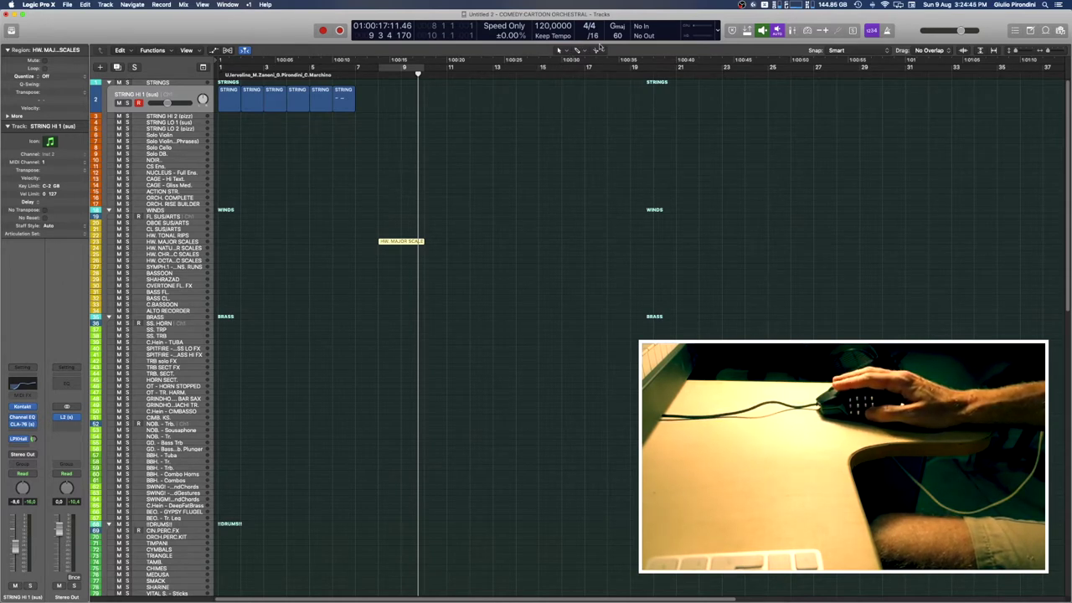
left_click(541, 164)
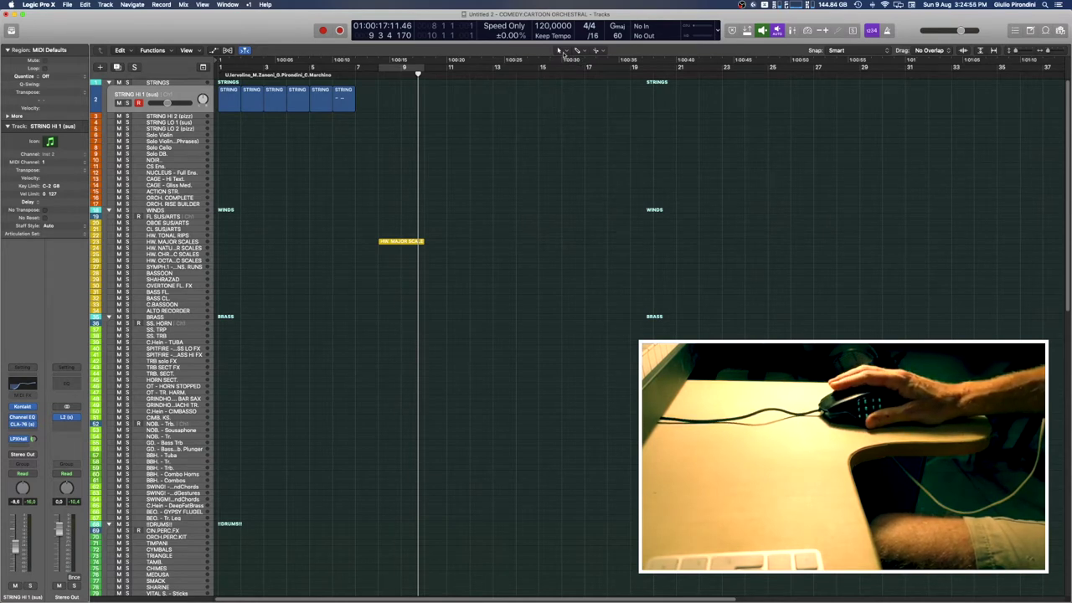
- Create a region at bar 1 of the STRING LO 1 (sus) track and shorten it by removing its split-off end
left_click(226, 125, "super")
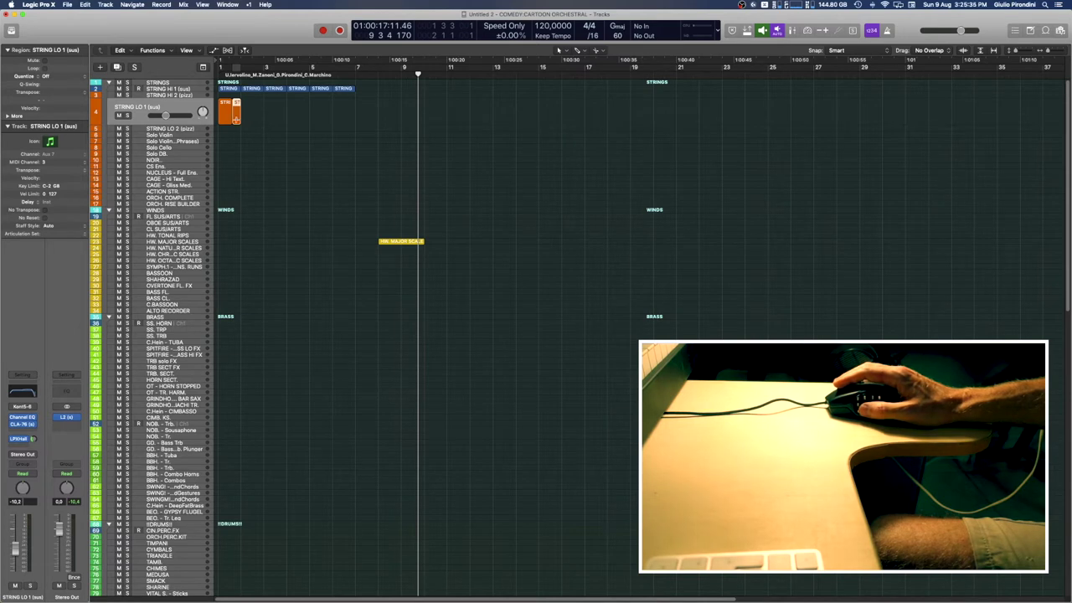
key("super+z")
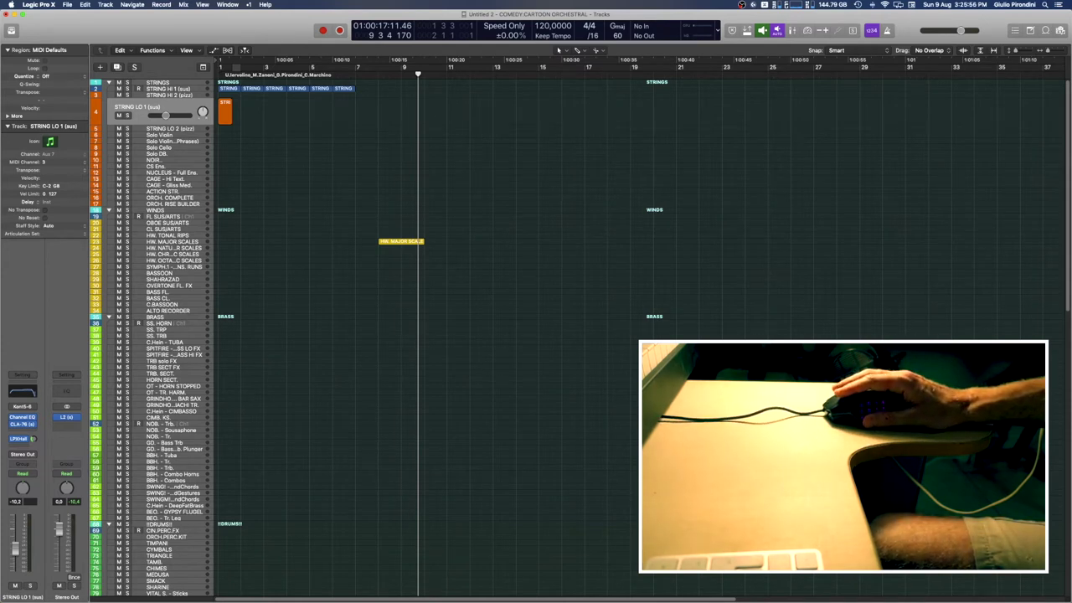
- In the STRING HI 1 (sus) Kontakt instrument, run the batch function that clears the output section and creates one individual channel per loaded instrument
left_click(195, 87)
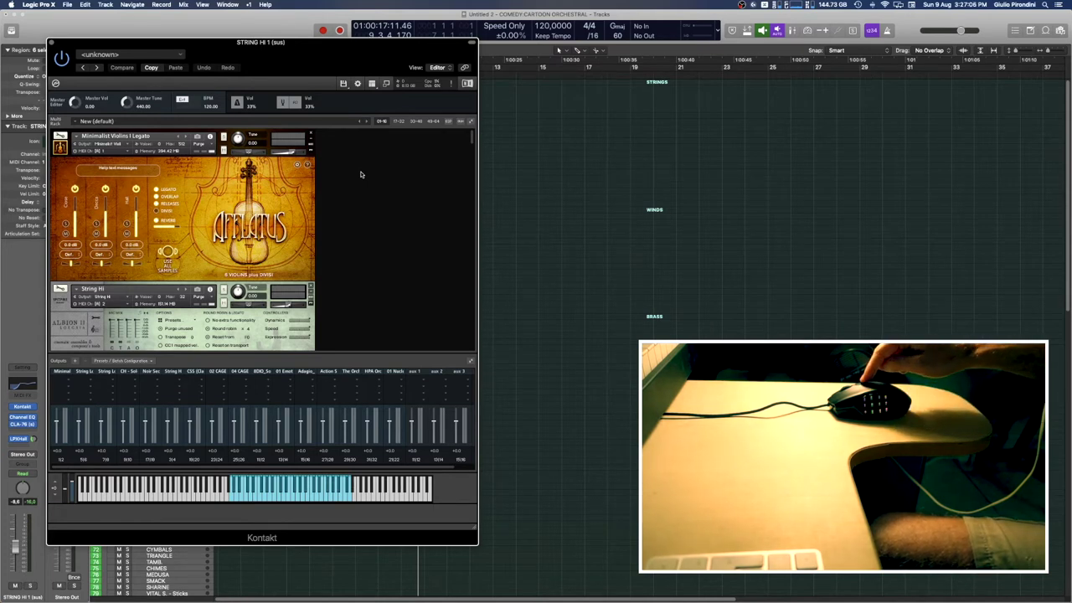
left_click(121, 360)
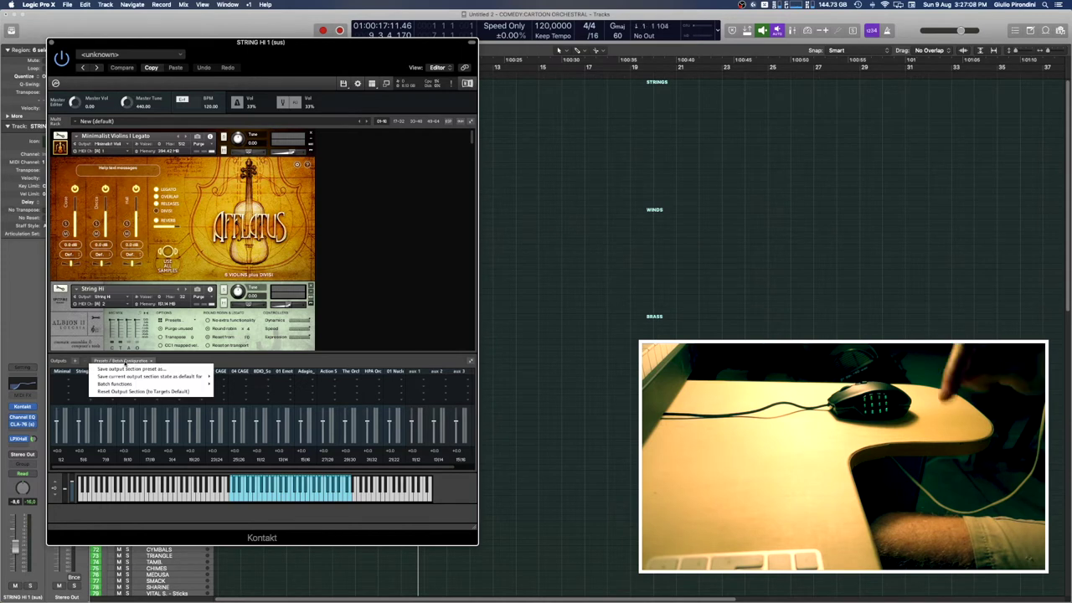
mouse_move(114, 383)
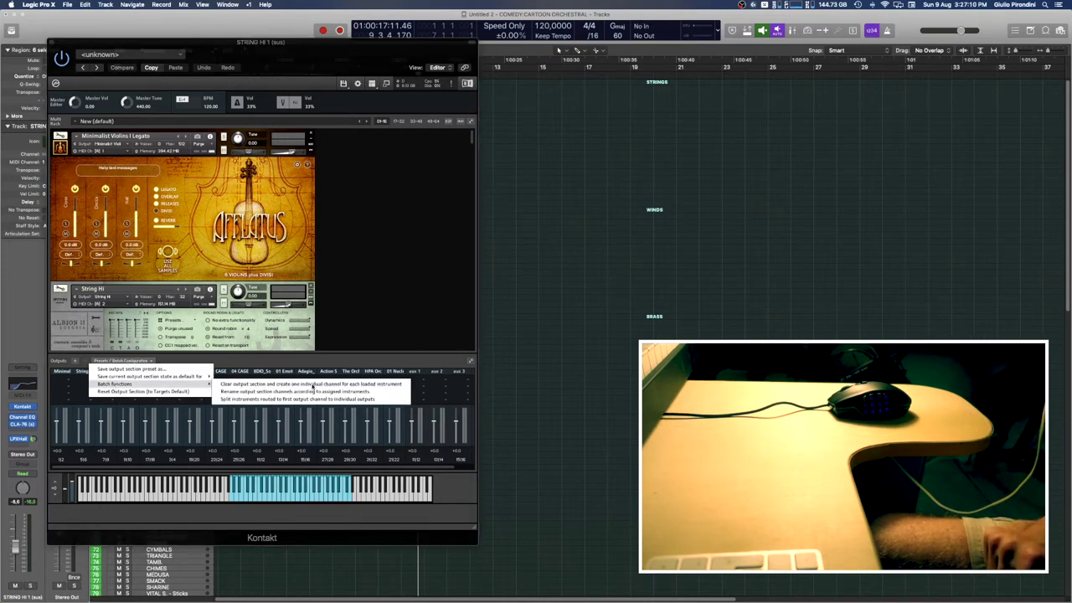
left_click(312, 384)
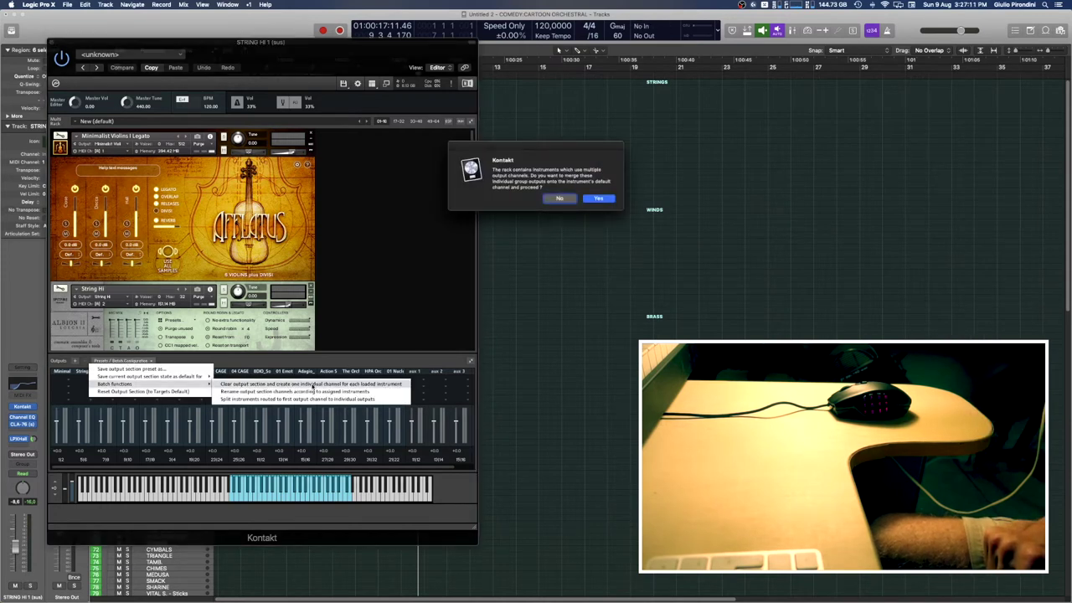
key("Return")
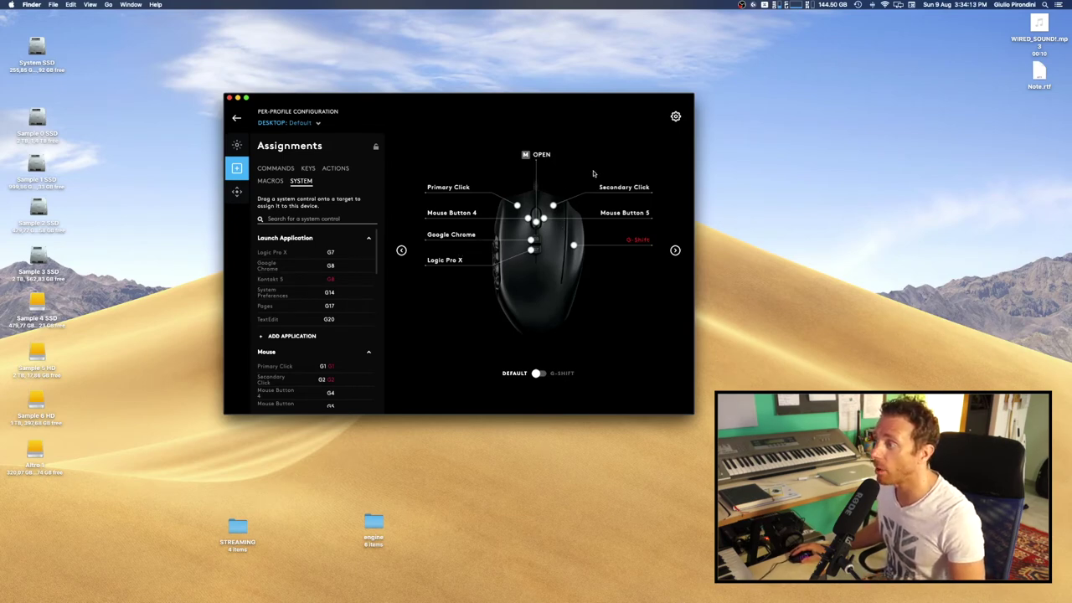
- Review the mouse's side-button assignments and browse the available keys, actions, commands and system controls
left_click(675, 250)
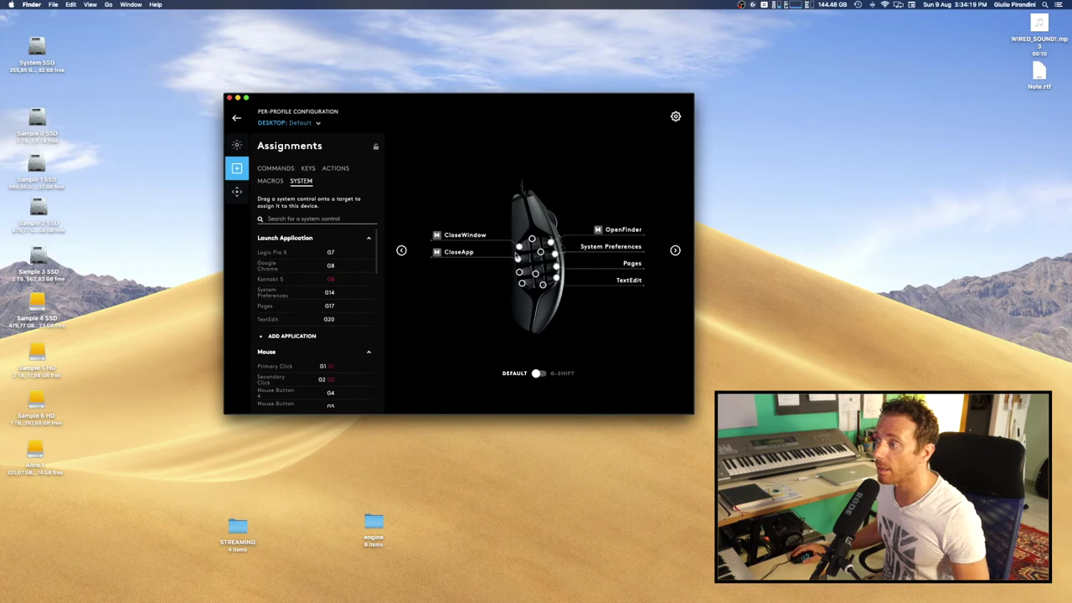
left_click(306, 169)
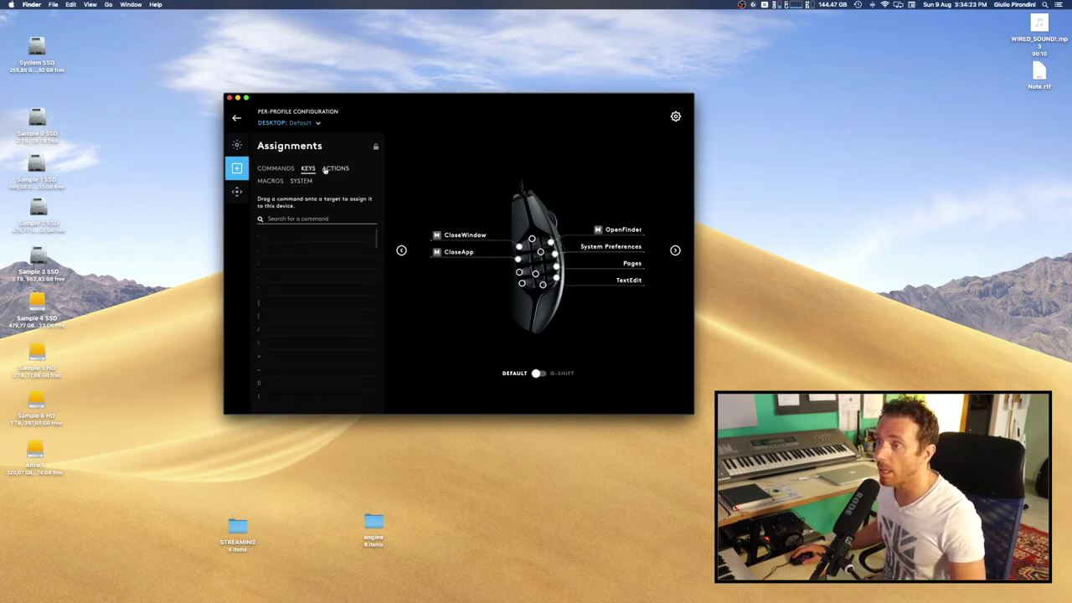
left_click(326, 168)
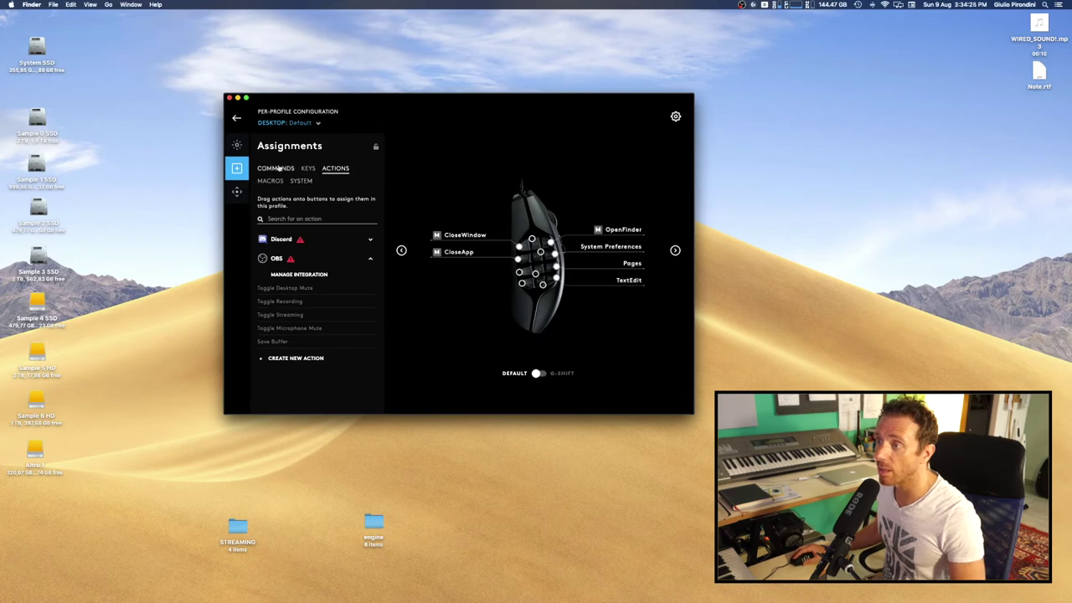
left_click(279, 169)
scroll(337, 276, "down", 5)
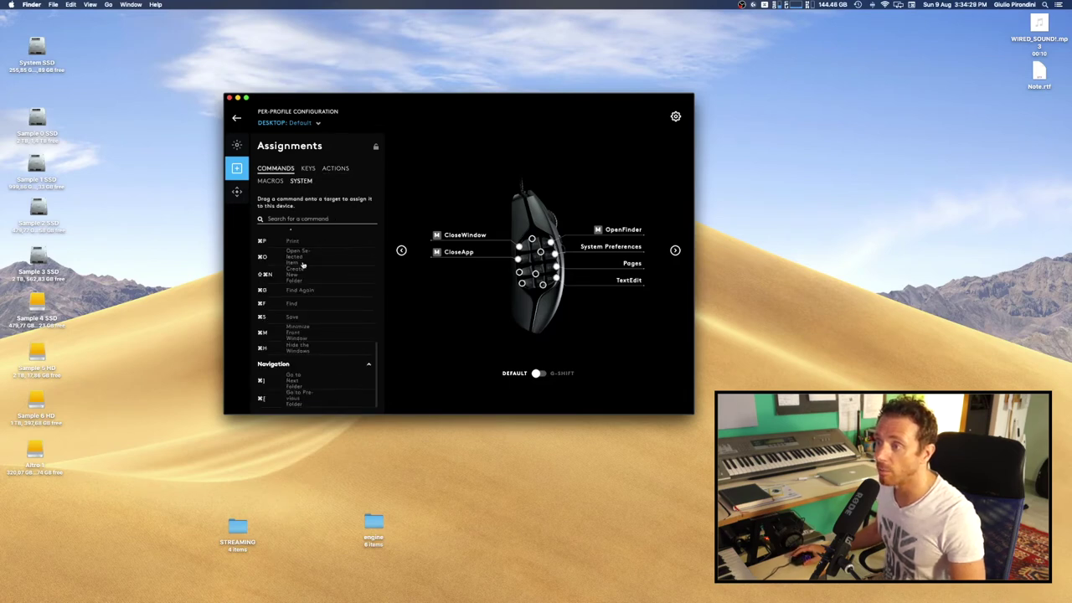
scroll(305, 268, "down", 4)
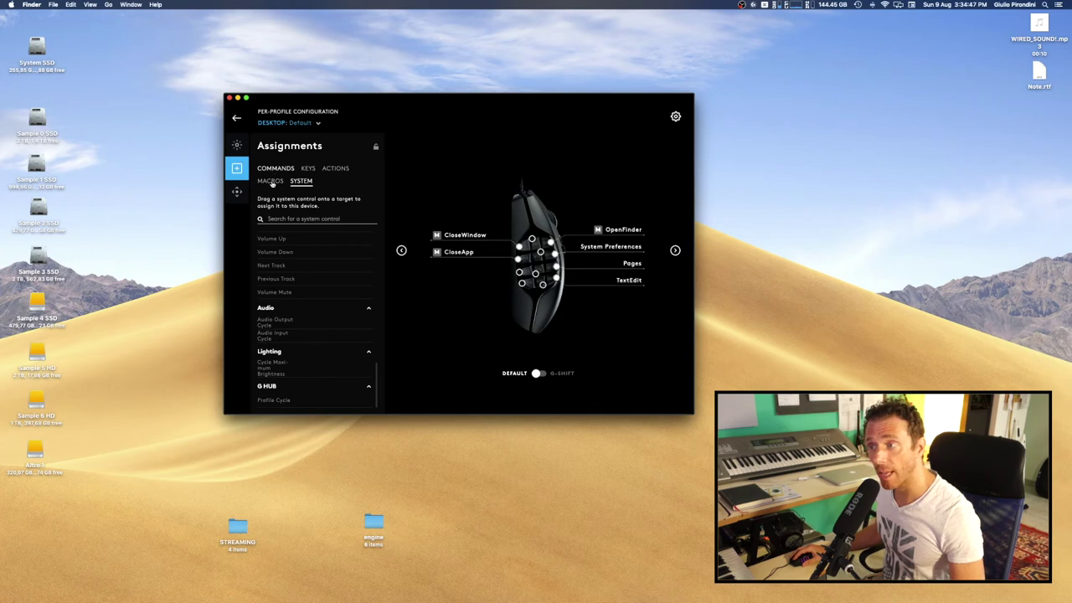
- Create a new macro named test and set its type to Sequence
left_click(269, 182)
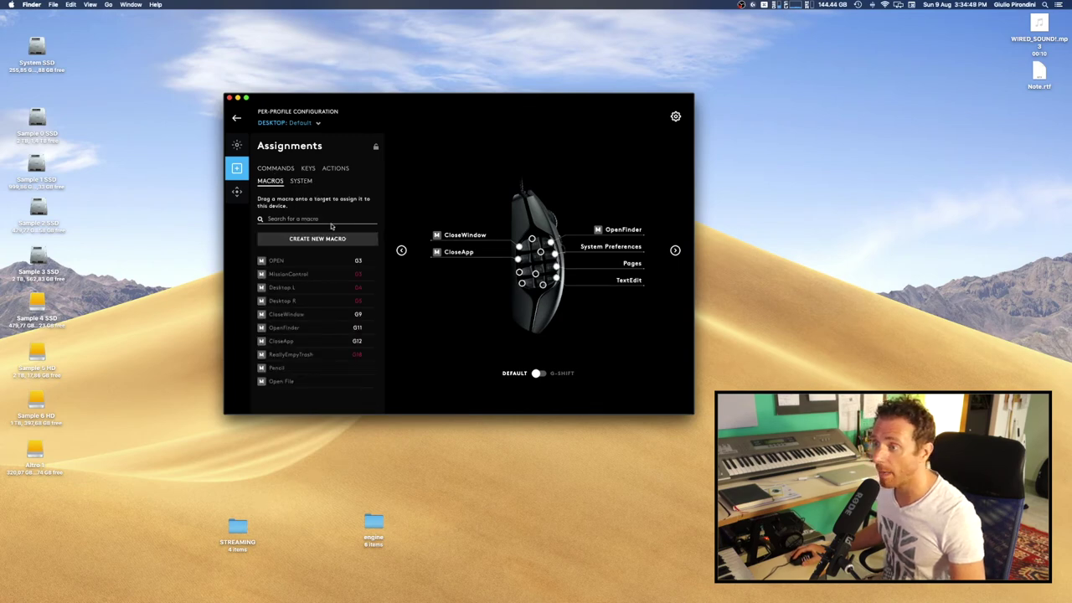
left_click(331, 241)
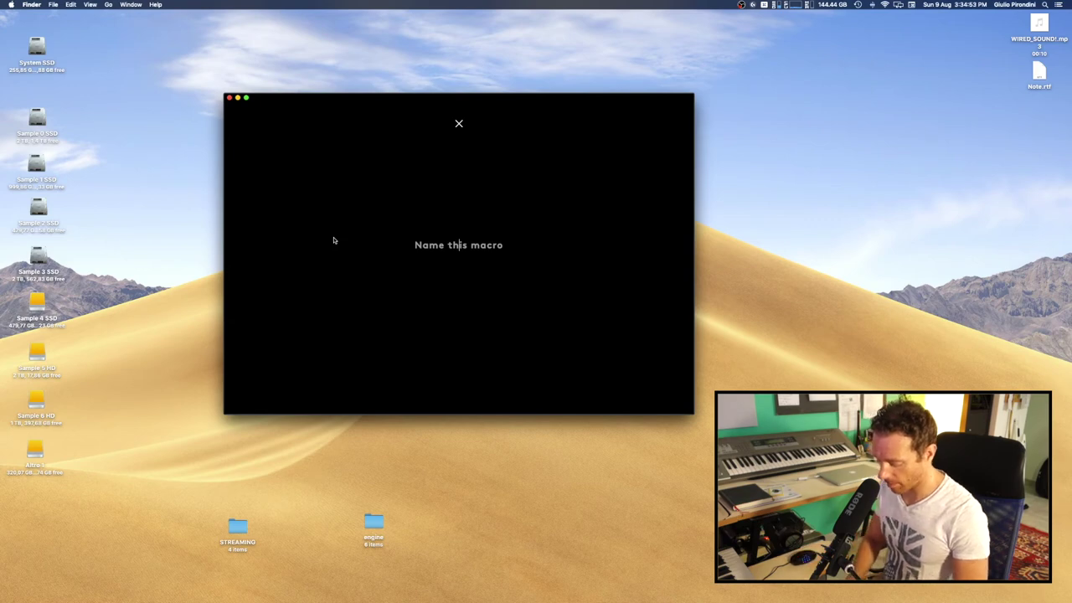
type("test")
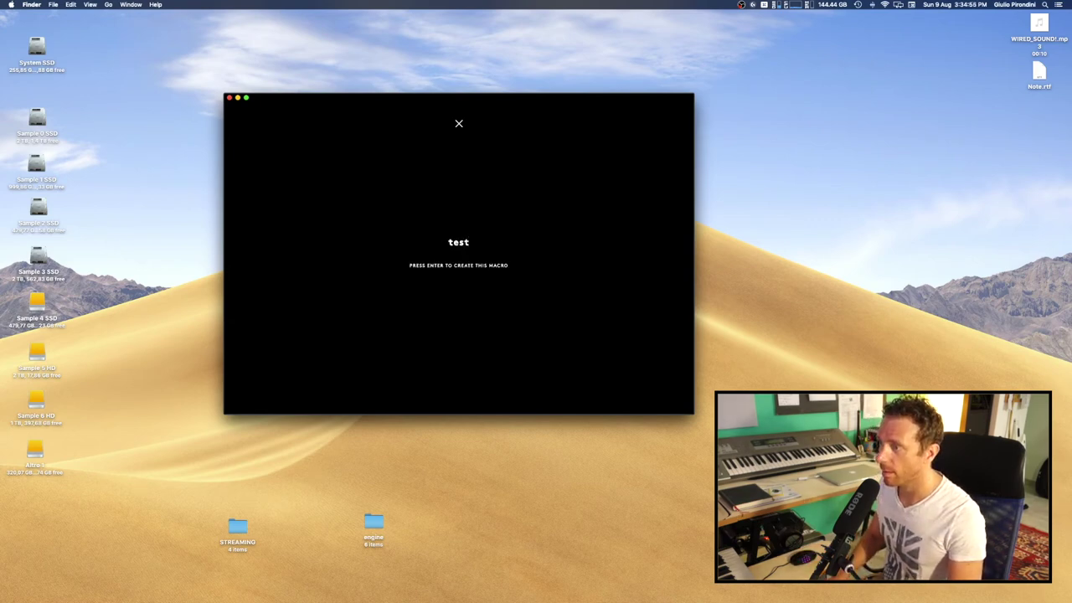
key("Return")
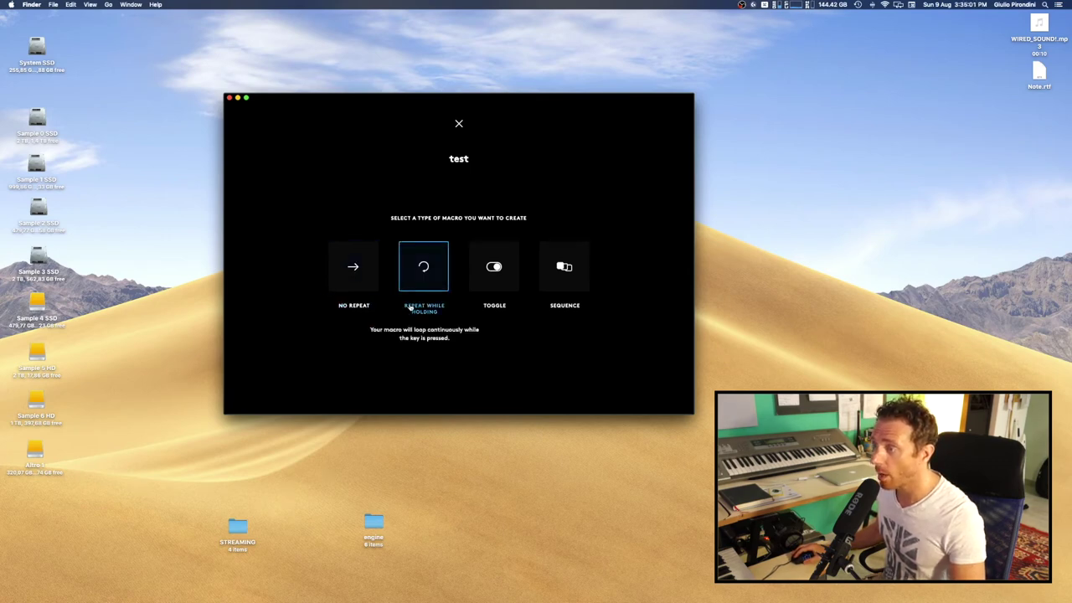
left_click(557, 288)
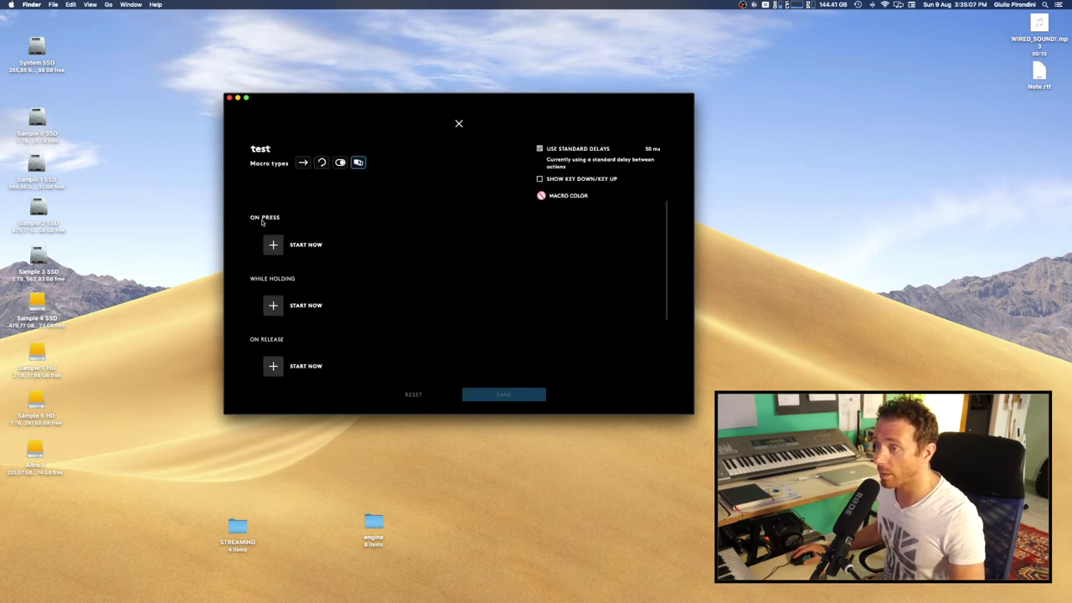
- Record the keystroke Cmd+G as the test macro's On Press action
left_click(272, 246)
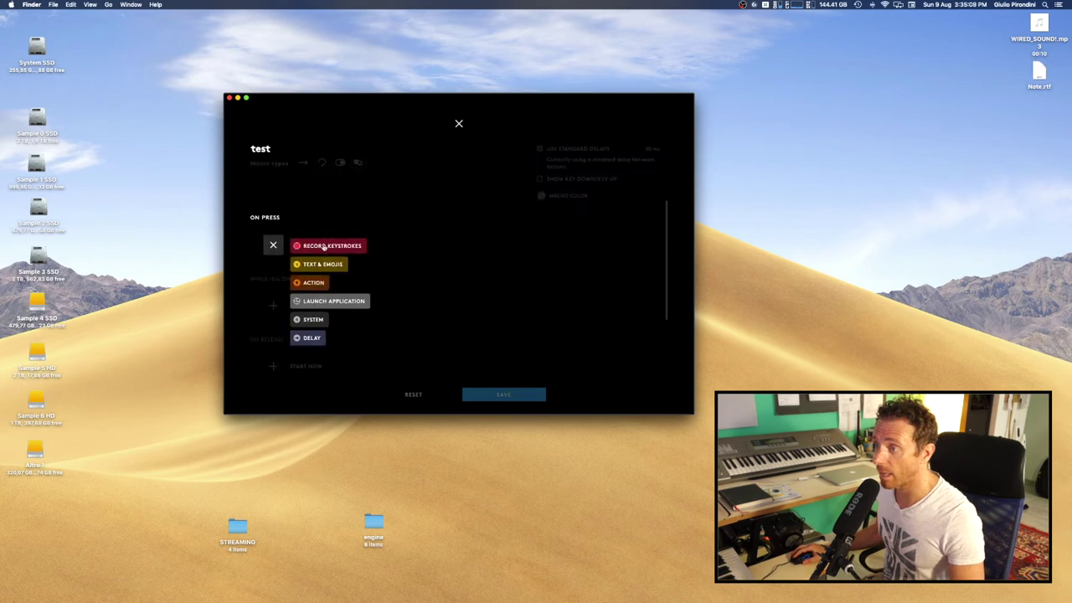
left_click(334, 245)
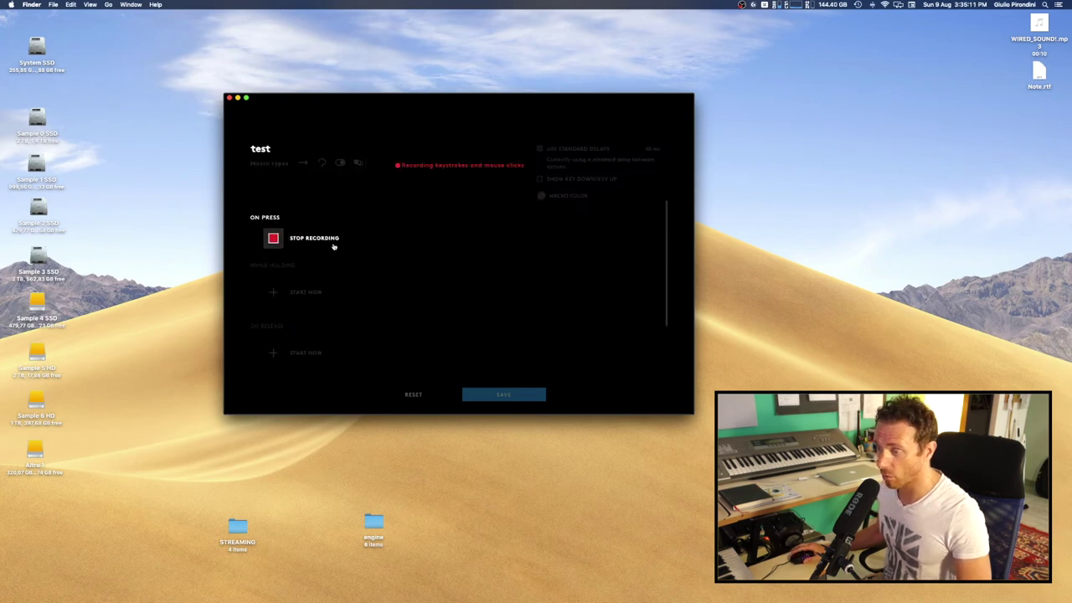
key("super+g")
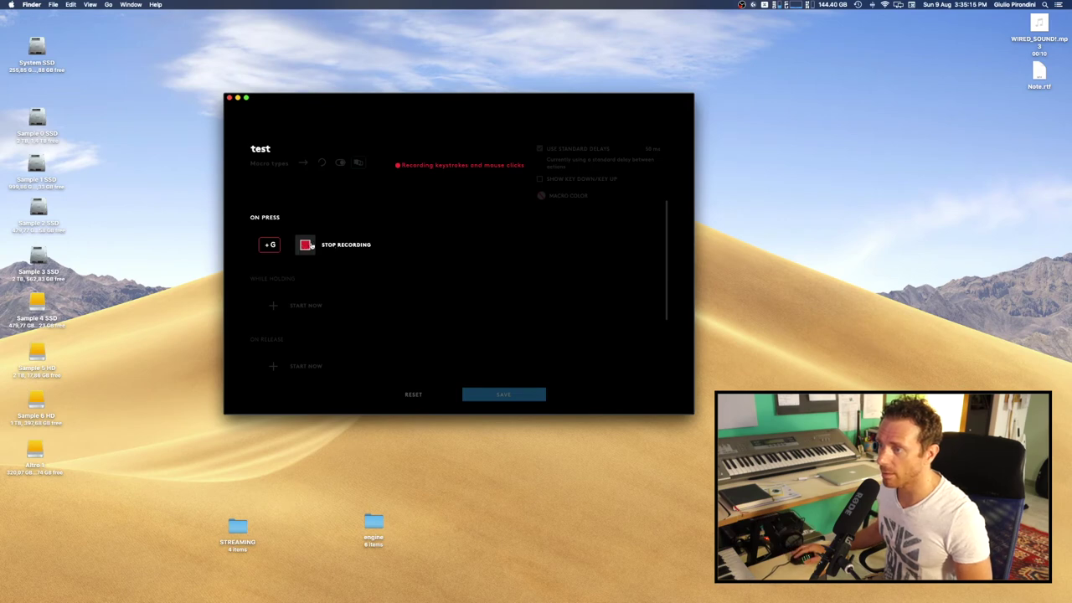
left_click(306, 246)
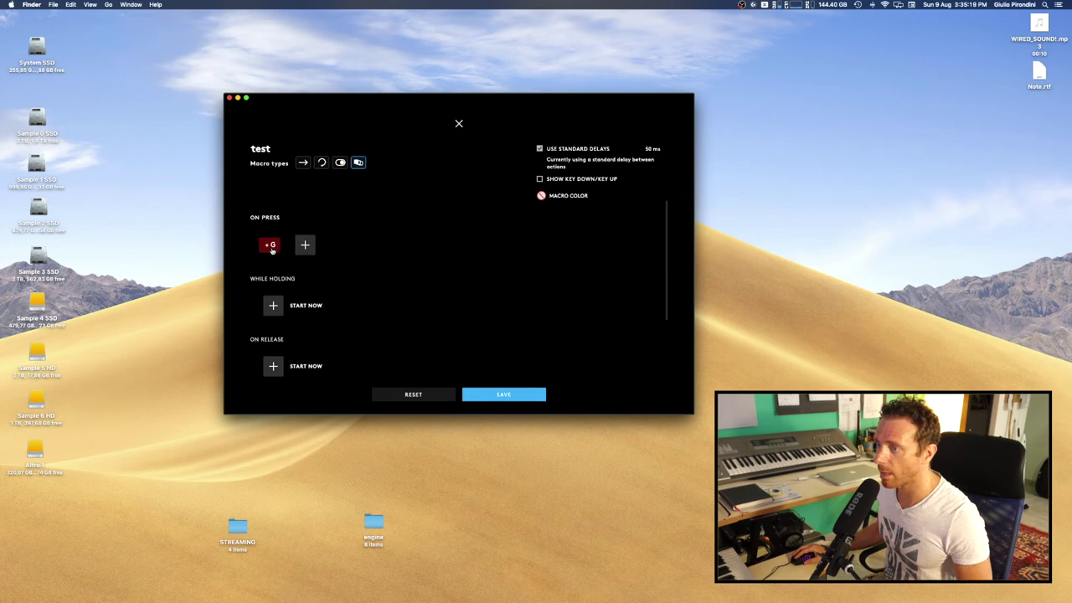
- Record the keystroke K as the test macro's While Holding action
left_click(273, 305)
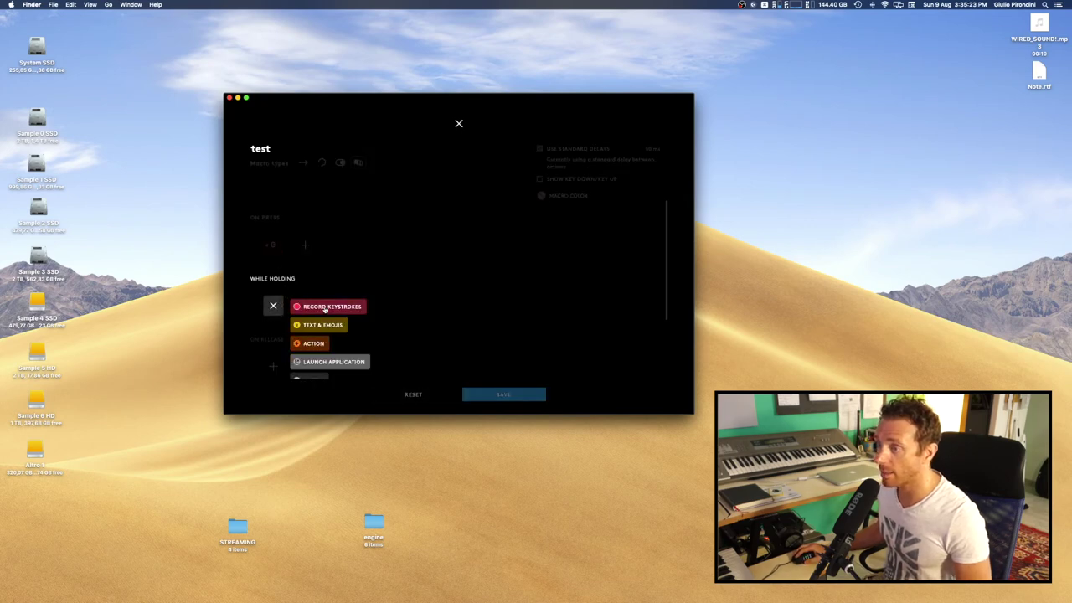
left_click(326, 307)
key("k")
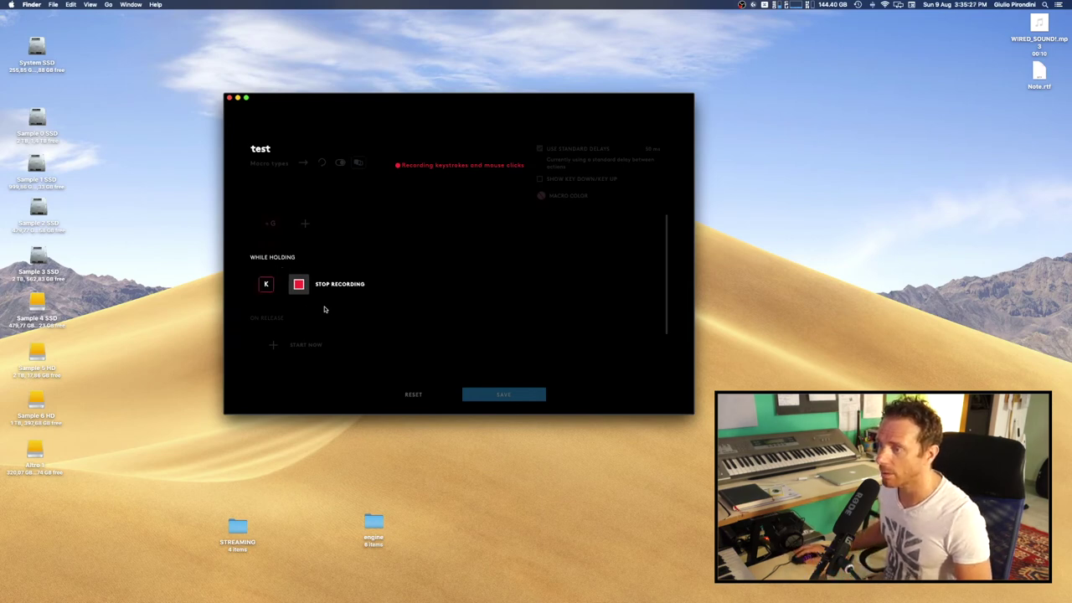
left_click(302, 288)
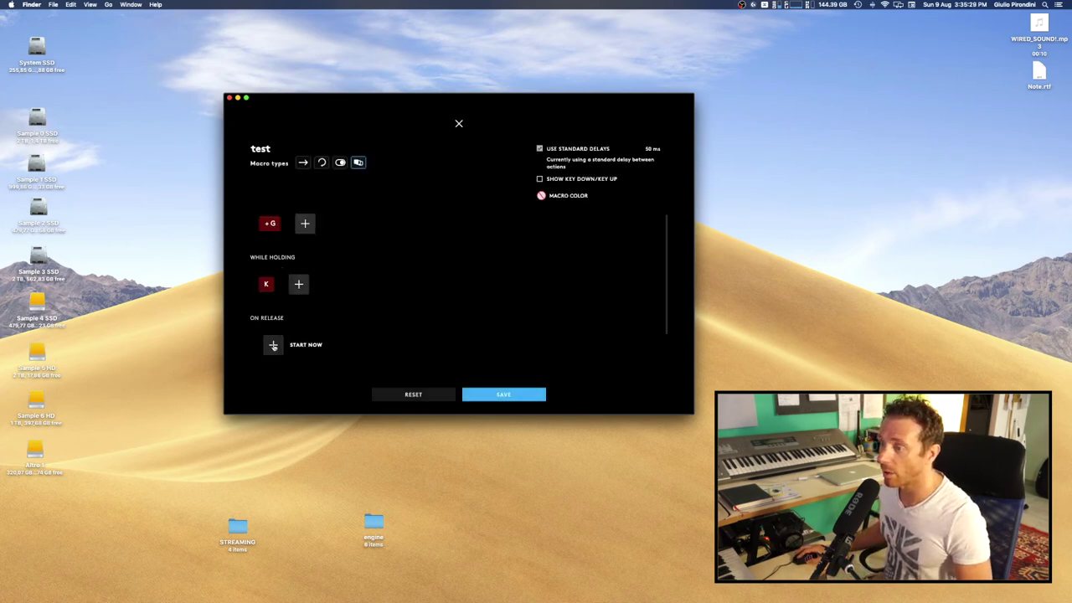
- Record a single primary mouse click as the test macro's On Release action
left_click(273, 347)
left_click(320, 350)
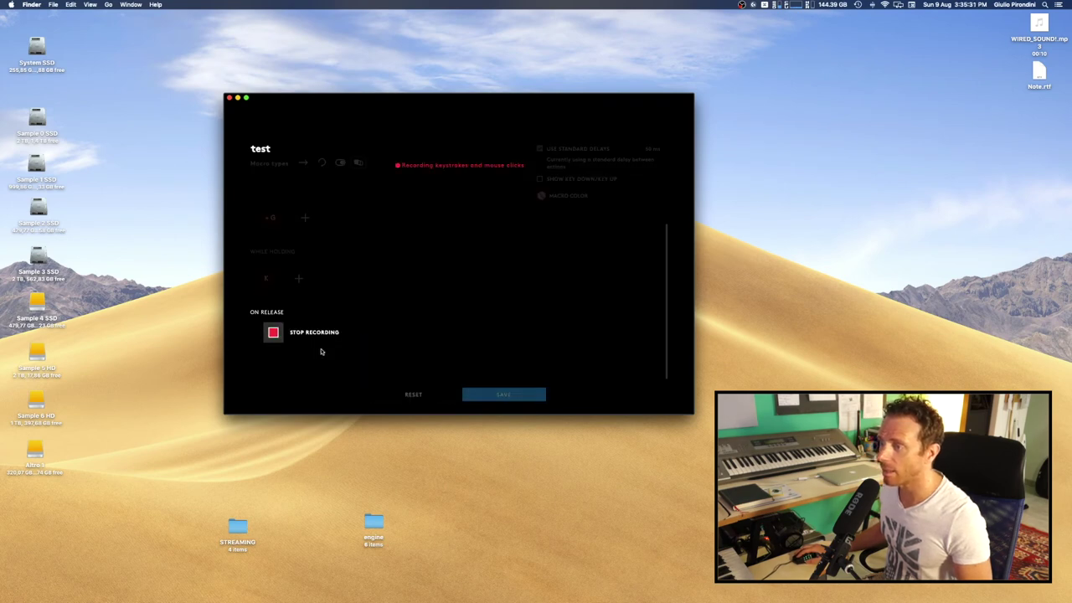
left_click(449, 298)
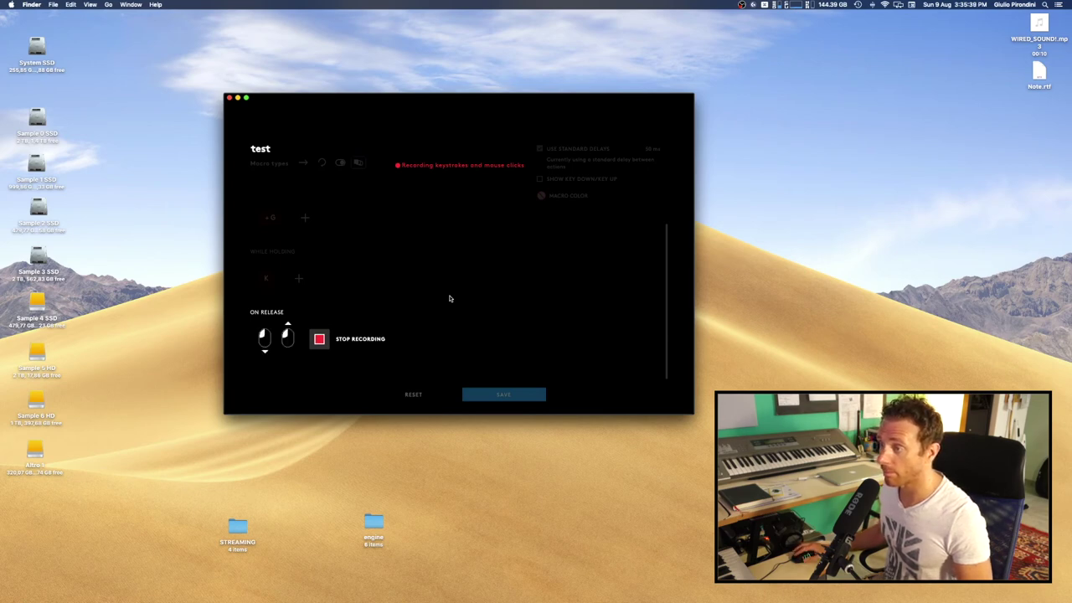
left_click(319, 339)
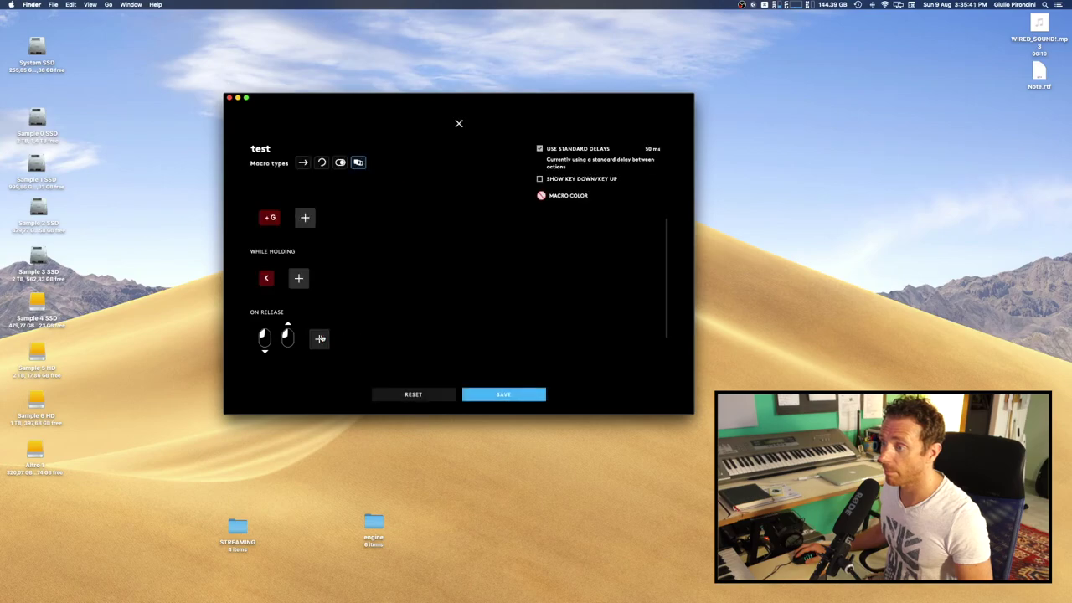